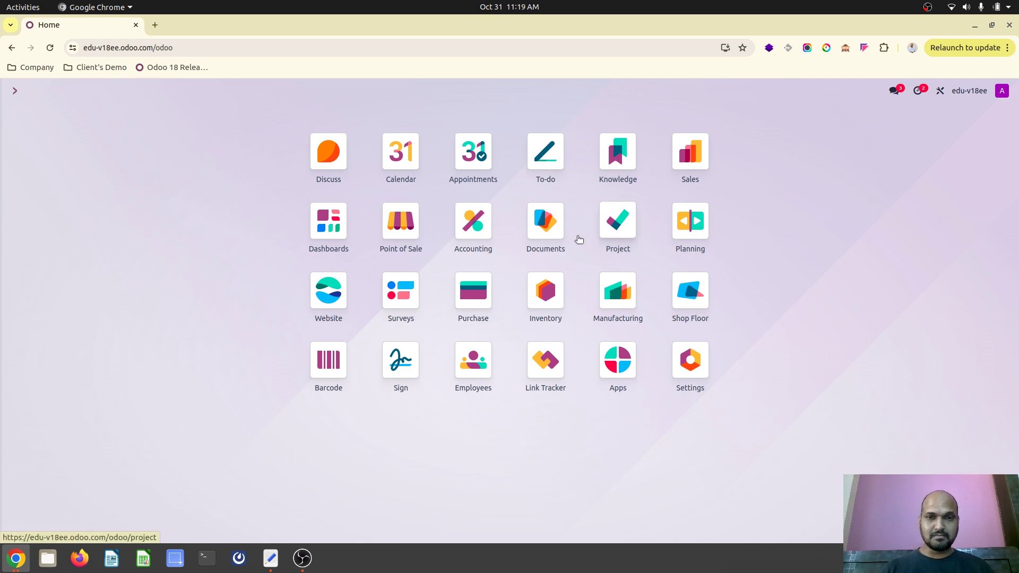
- Open the Accounting app and bring up its Configuration menu
{"action": "left_click", "coordinate": [484, 238]}
{"action": "left_click", "coordinate": [339, 91]}
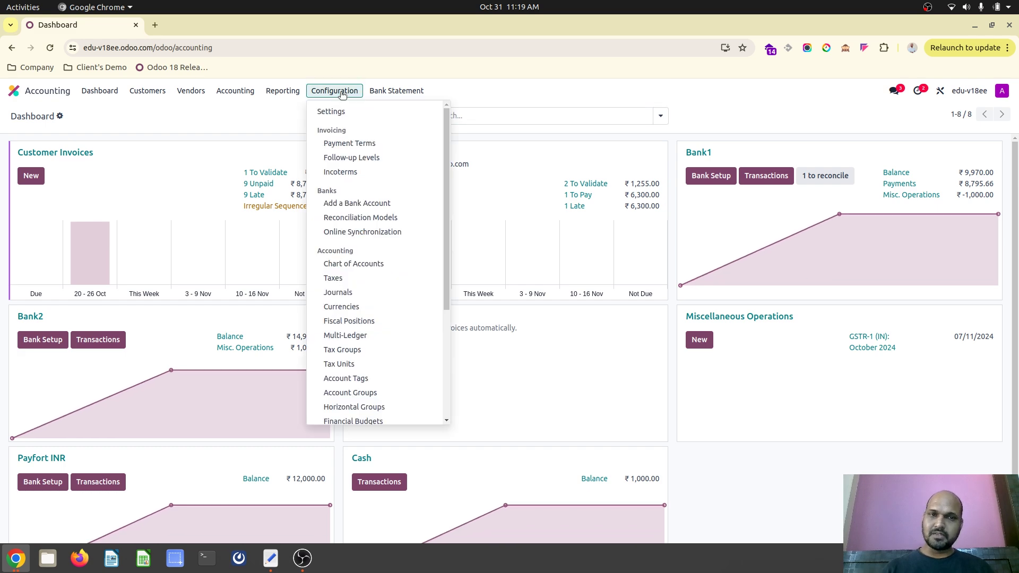
- Check the Create Bill model keeps Vendor Bills as counterpart, then open the Create Invoice model
{"action": "left_click", "coordinate": [360, 217]}
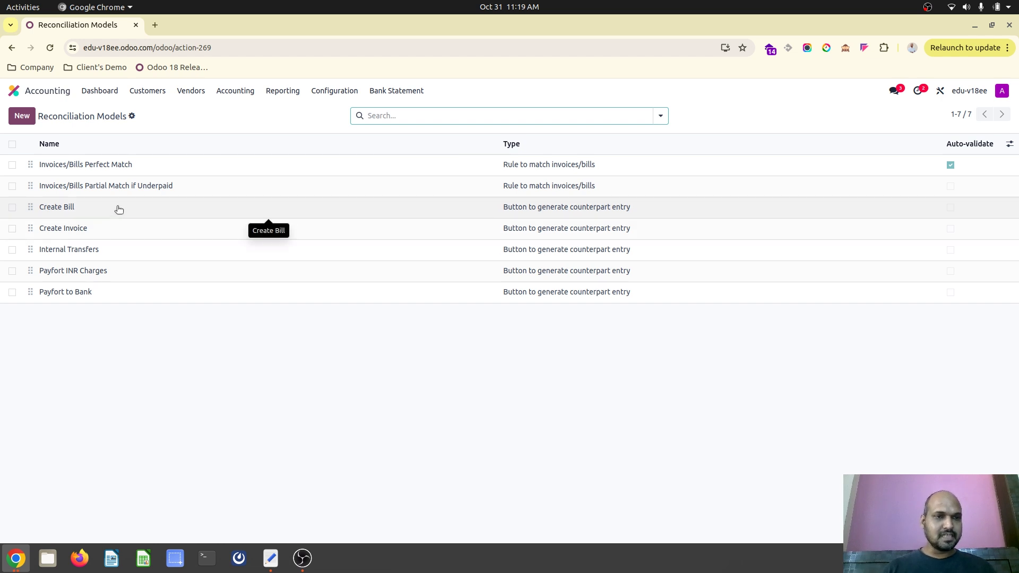
{"action": "left_click", "coordinate": [118, 209]}
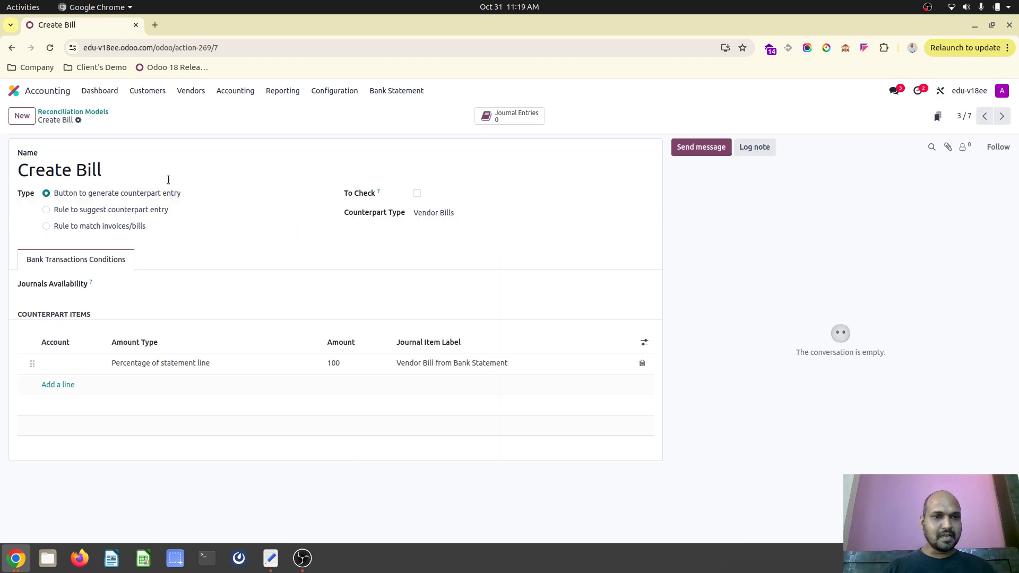
{"action": "left_click", "coordinate": [442, 214]}
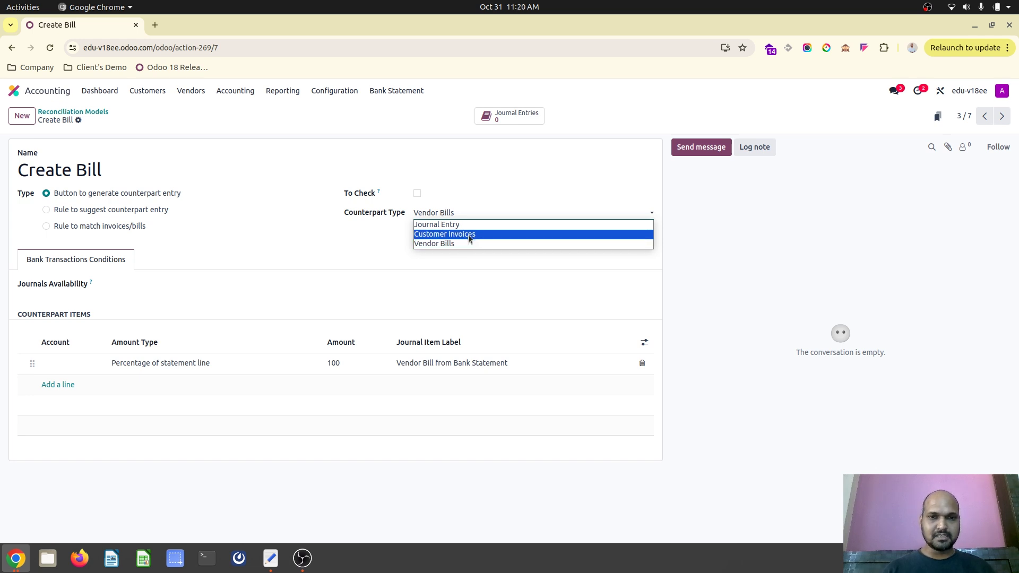
{"action": "left_click", "coordinate": [344, 263]}
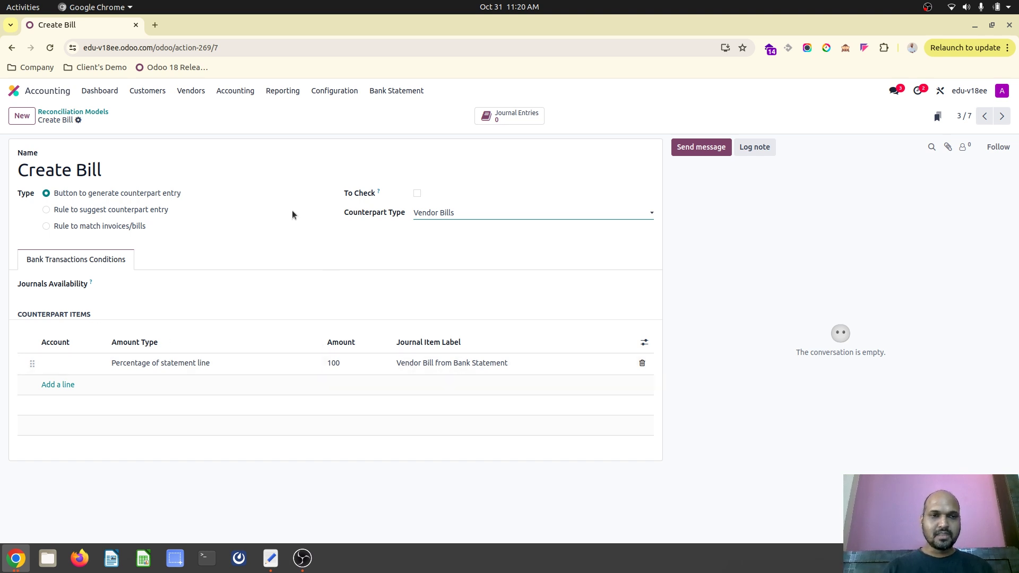
{"action": "left_click", "coordinate": [88, 111]}
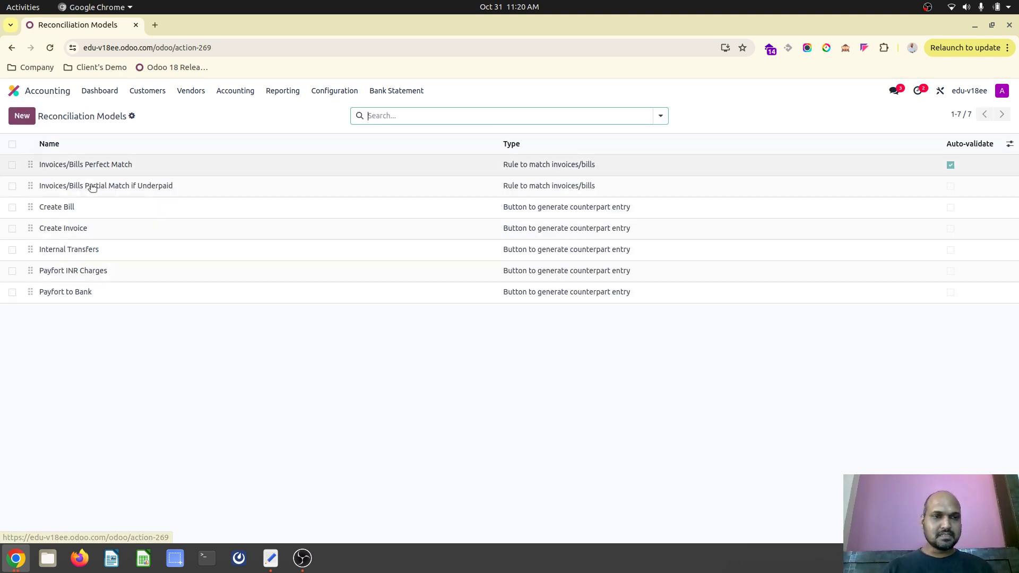
{"action": "left_click", "coordinate": [118, 226]}
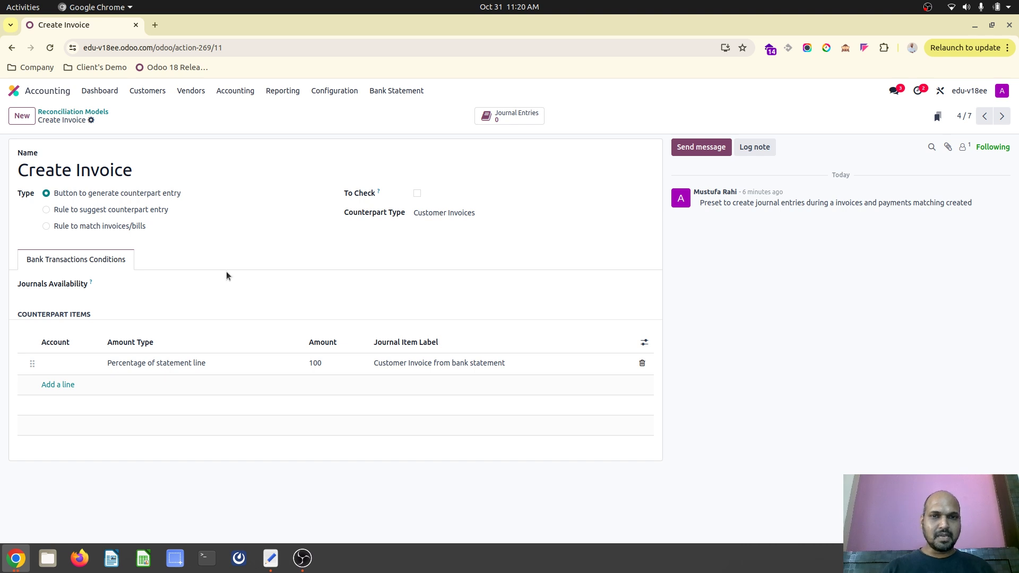
- Add a Bank1 statement line of ₹2,000.00 from Agent2 with a payment memo
{"action": "left_click", "coordinate": [99, 93]}
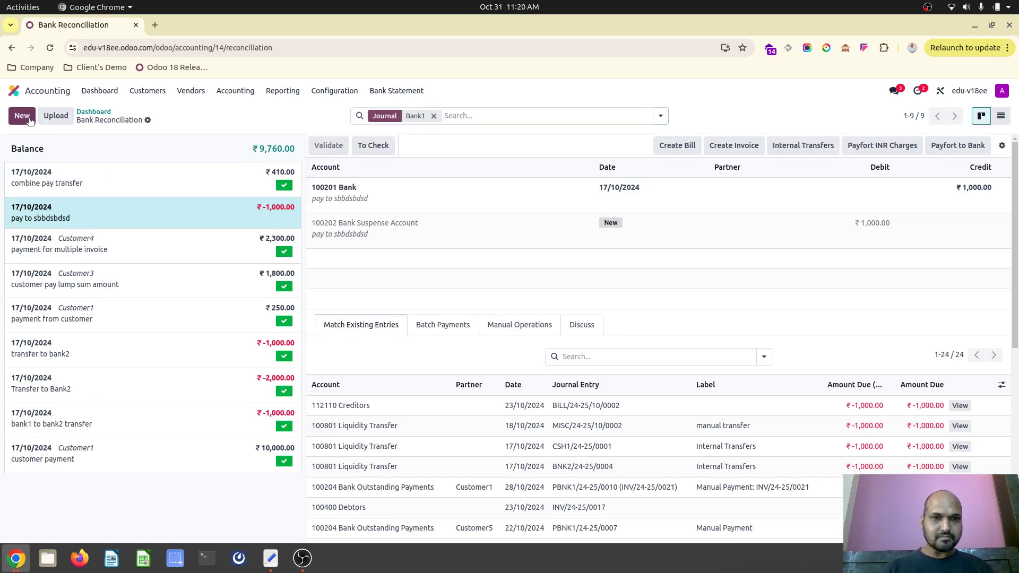
{"action": "left_click", "coordinate": [29, 120]}
{"action": "left_click", "coordinate": [109, 174]}
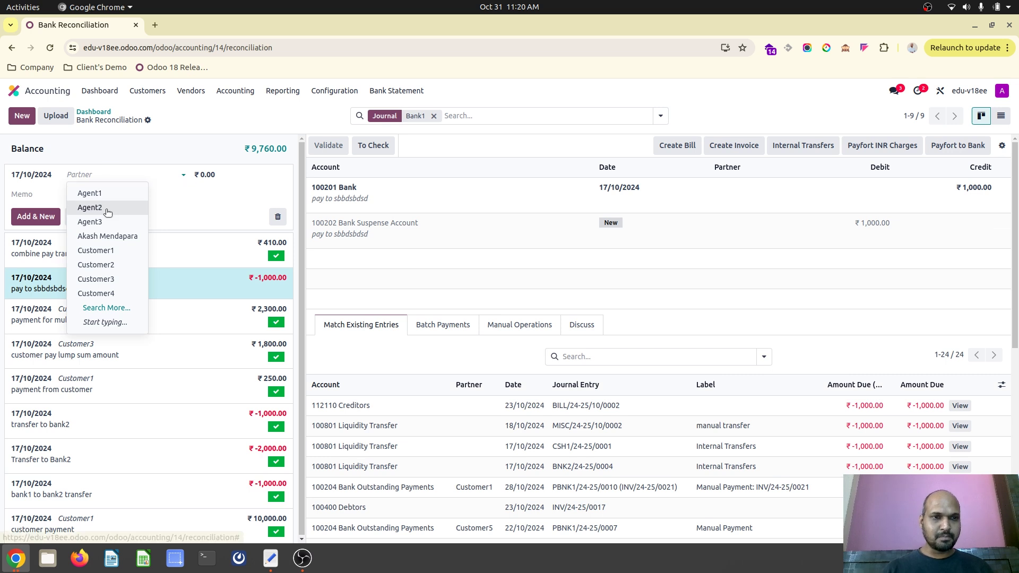
{"action": "left_click", "coordinate": [90, 208]}
{"action": "type", "text": "2000"}
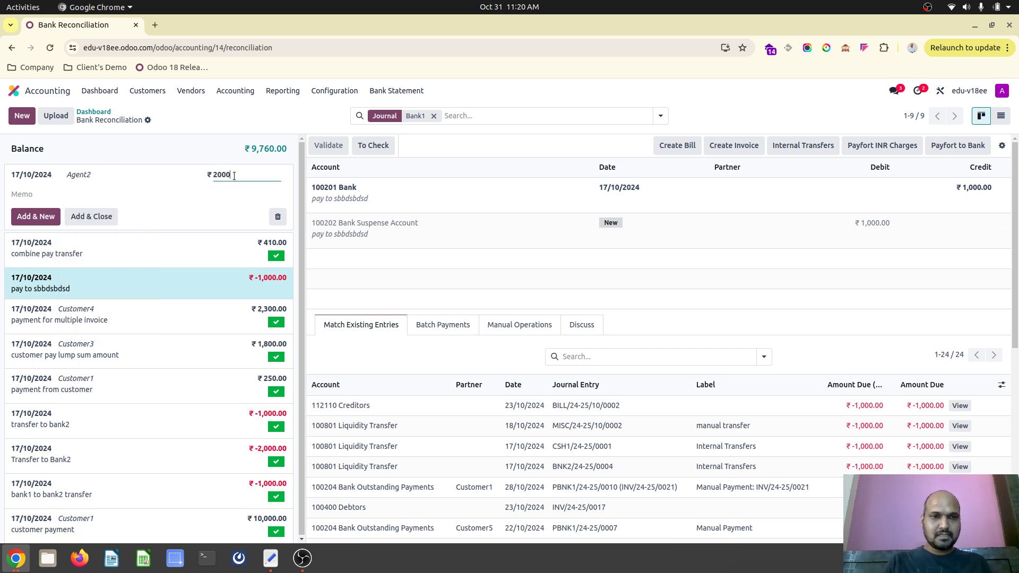
{"action": "key", "text": "Tab"}
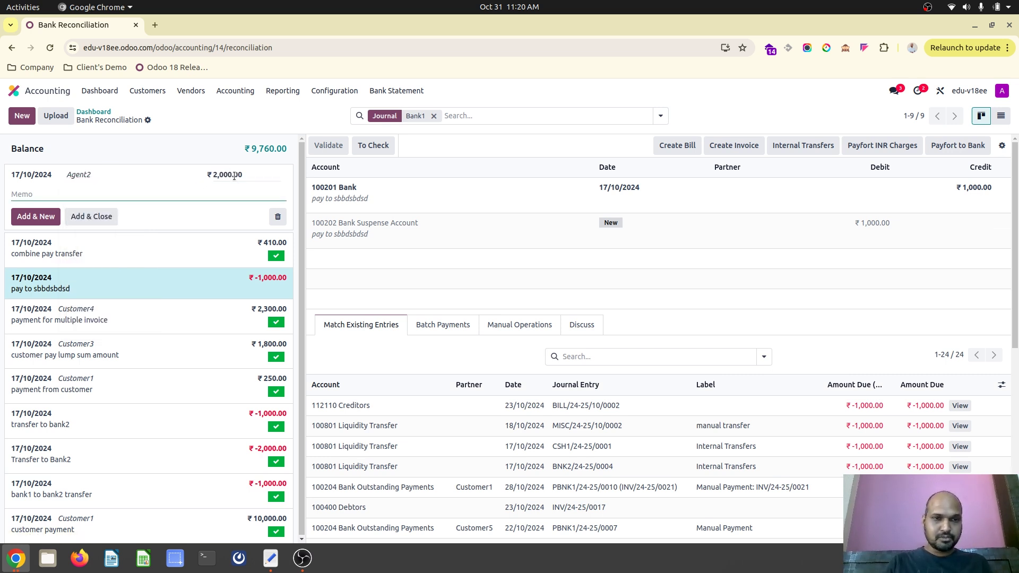
{"action": "type", "text": "Payment from Agent2"}
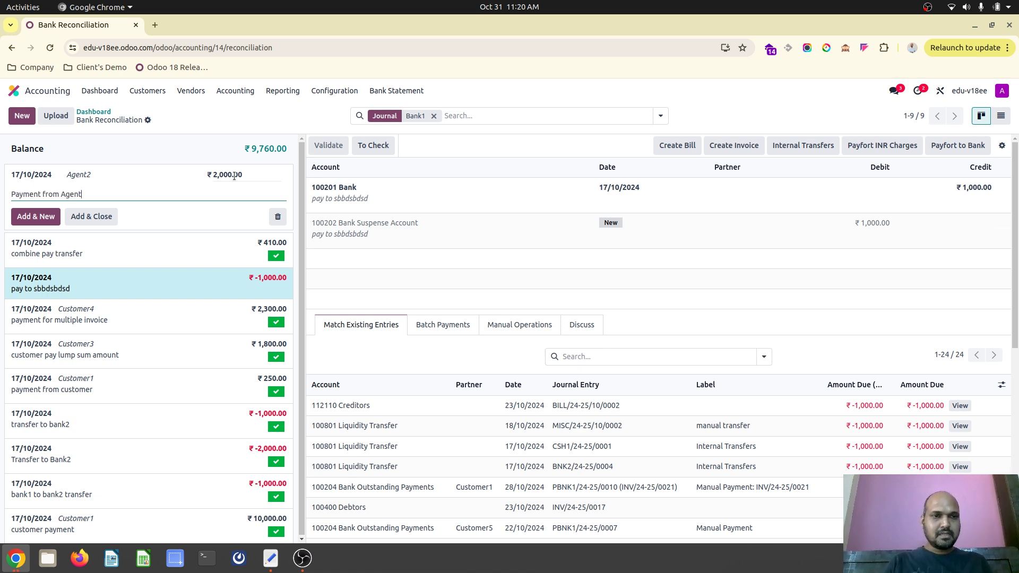
{"action": "left_click", "coordinate": [59, 217]}
- Add a ₹-10,000.00 statement line for Vendor2 with memo 'Payment made to vendor2'
{"action": "left_click", "coordinate": [107, 175]}
{"action": "type", "text": "v"}
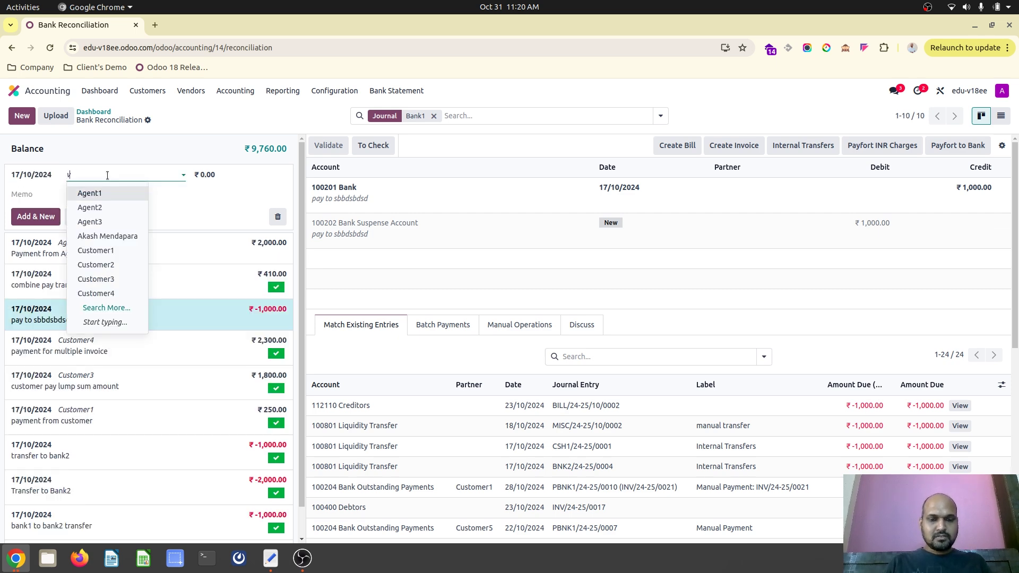
{"action": "type", "text": "end"}
{"action": "left_click", "coordinate": [129, 250]}
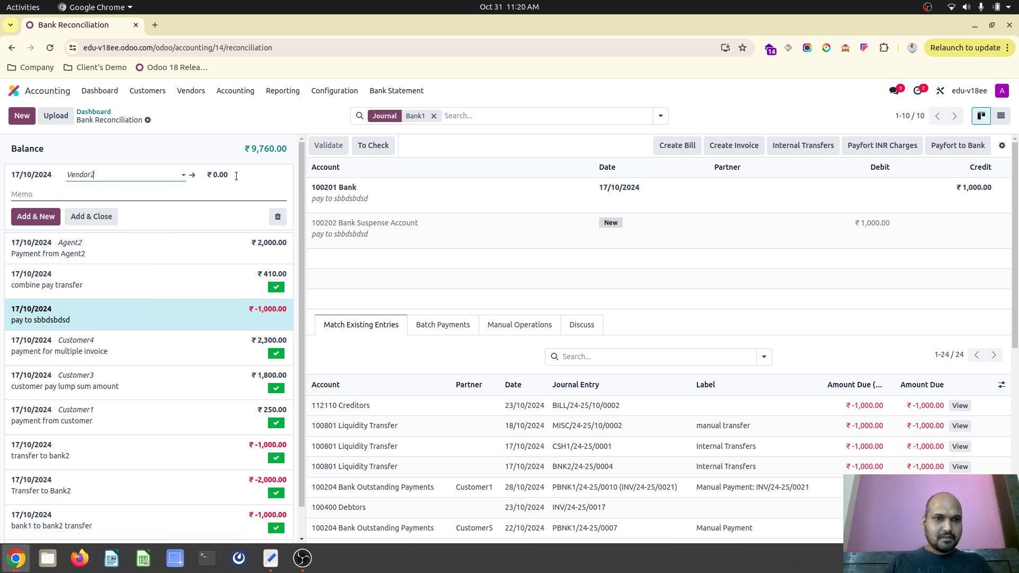
{"action": "left_click", "coordinate": [236, 176]}
{"action": "type", "text": "-10000"}
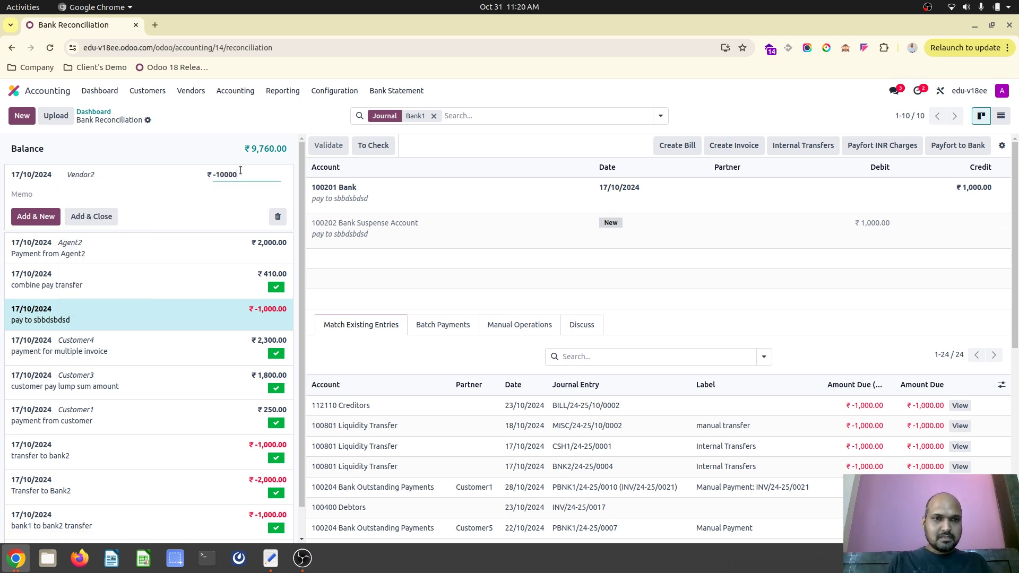
{"action": "key", "text": "Tab"}
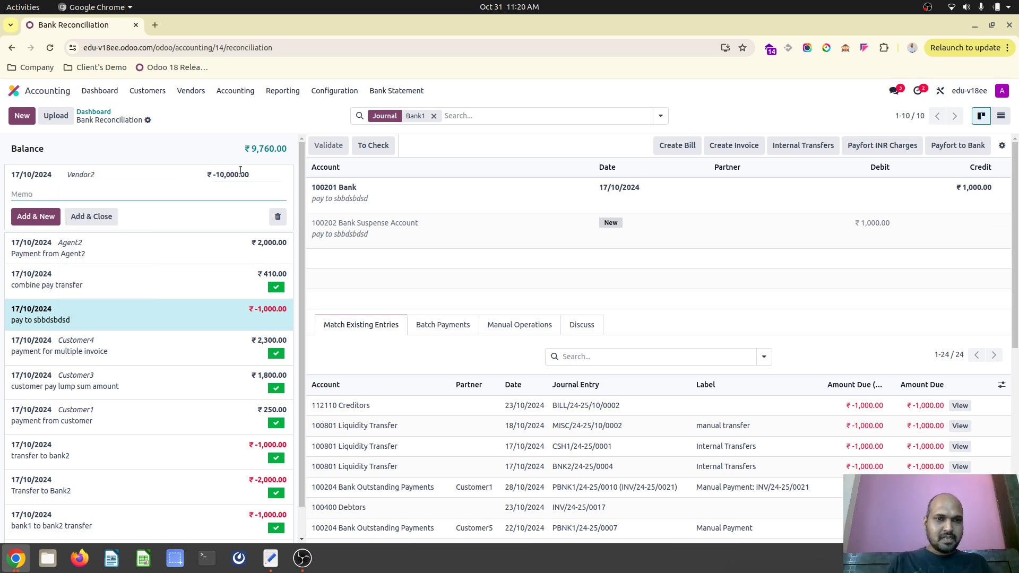
{"action": "type", "text": "Payment "}
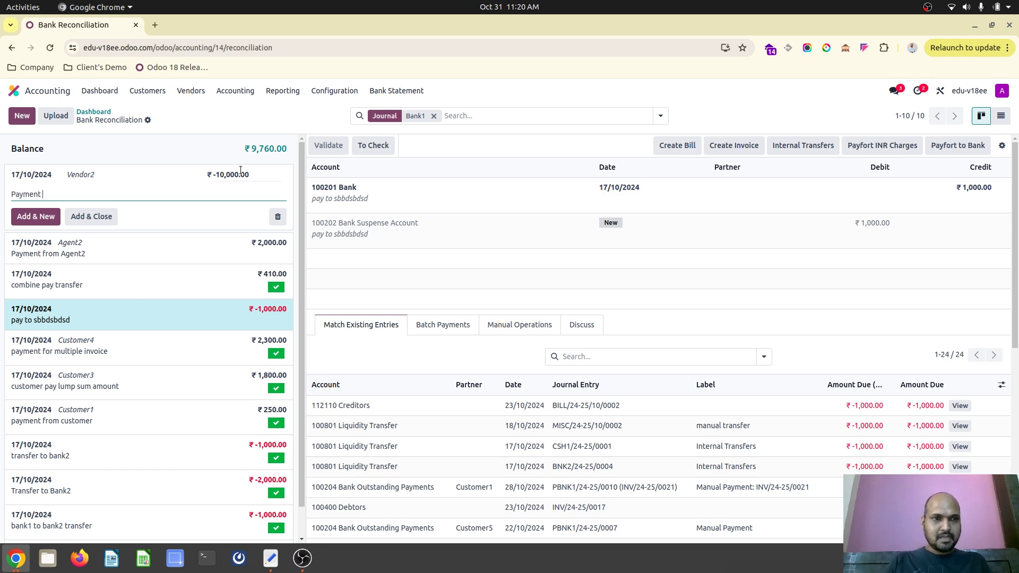
{"action": "type", "text": "made to ven"}
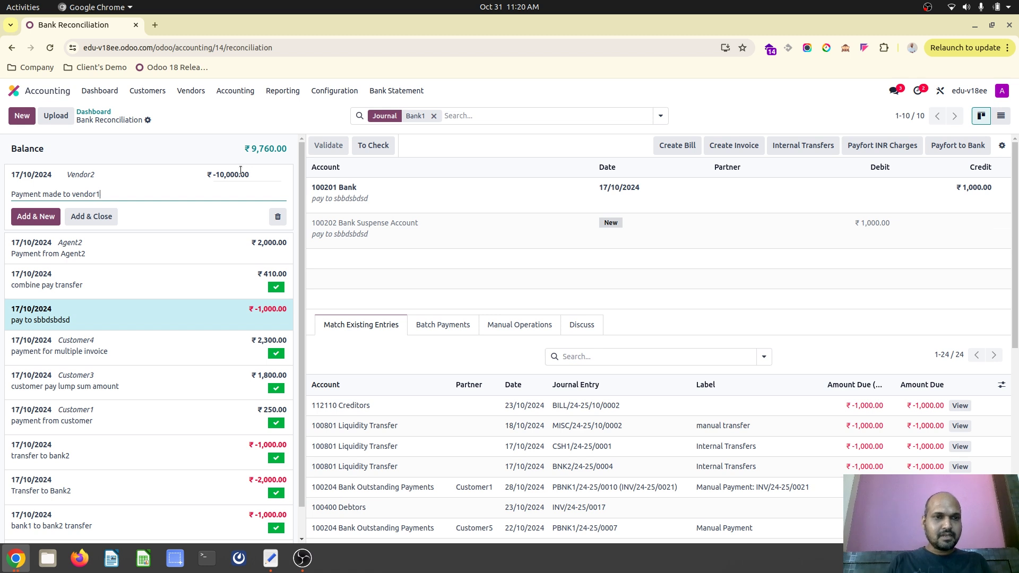
{"action": "type", "text": "dor2"}
{"action": "left_click", "coordinate": [85, 216]}
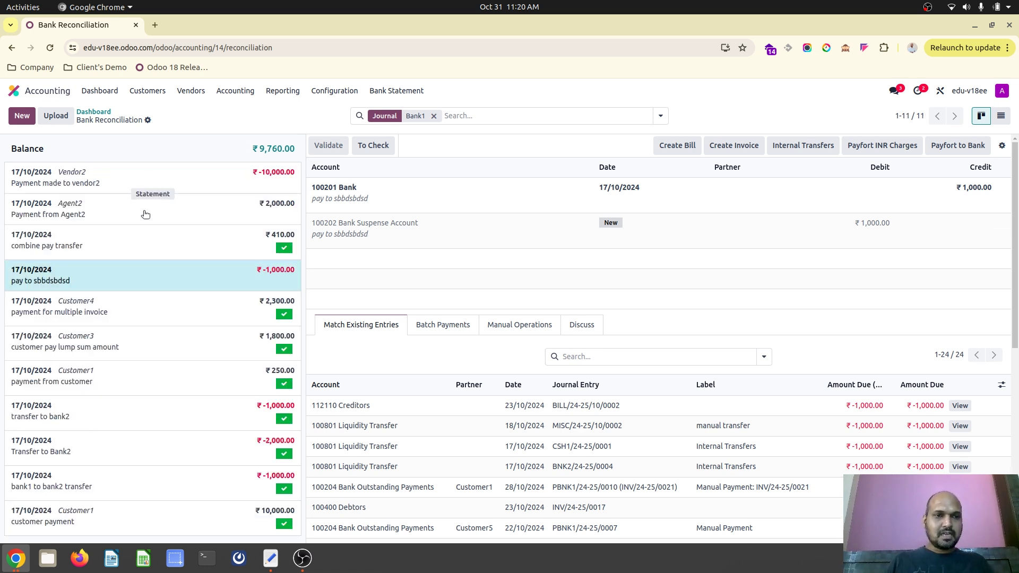
- Generate and confirm invoice INV/24-25/0023 (₹2,000.00) from Agent2's statement line
{"action": "left_click", "coordinate": [145, 214]}
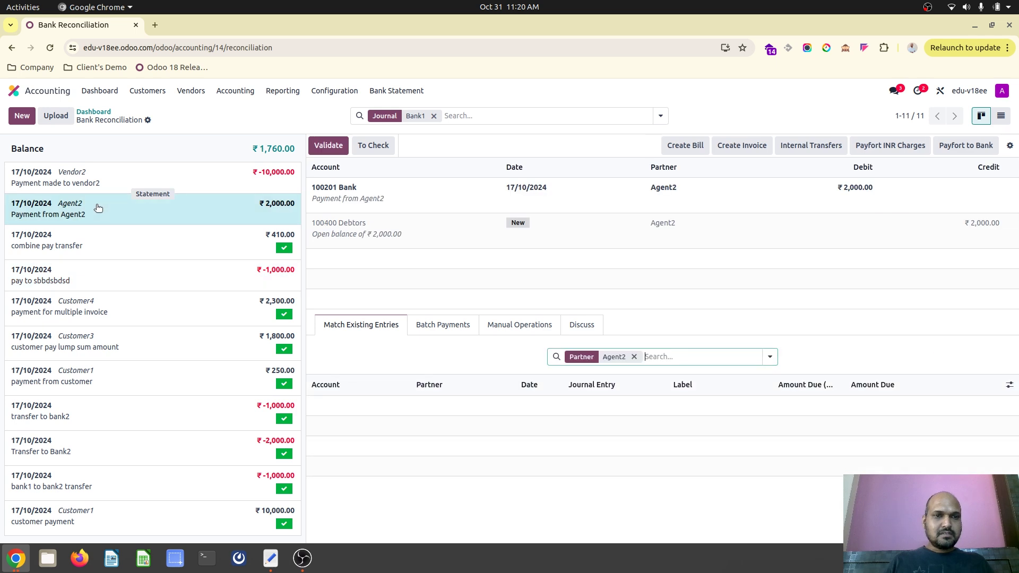
{"action": "left_click", "coordinate": [741, 146]}
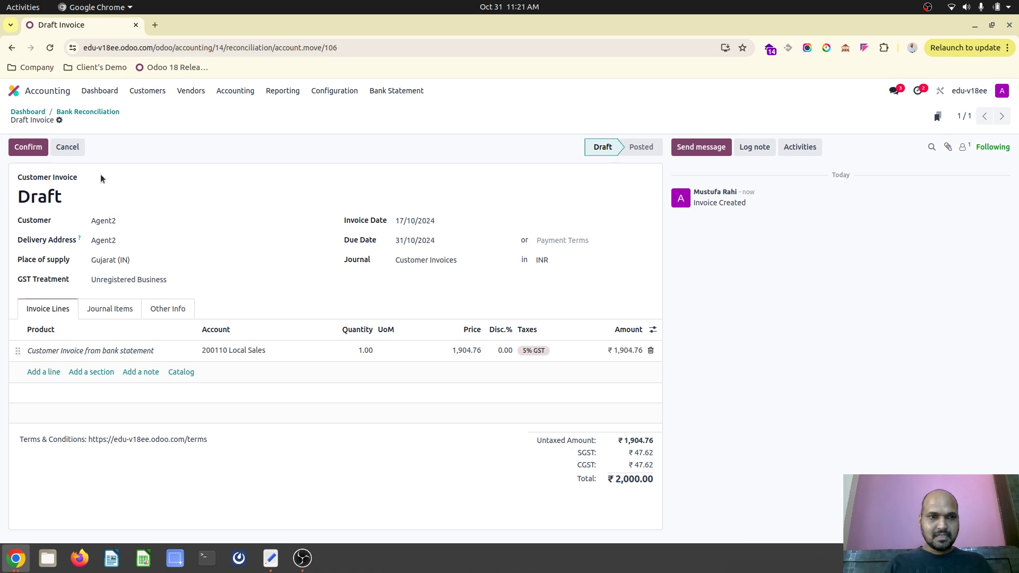
{"action": "left_click", "coordinate": [29, 148]}
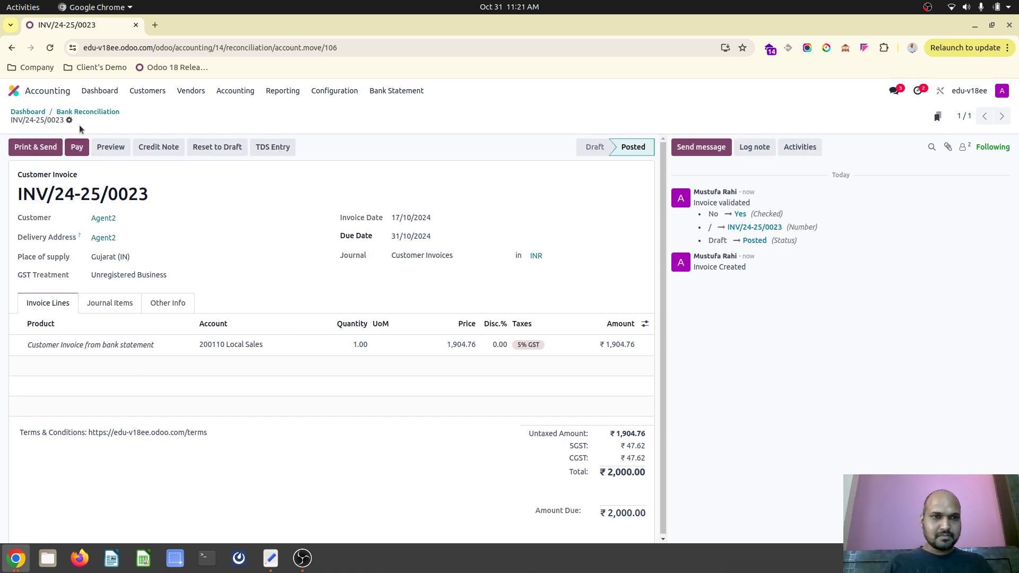
{"action": "left_click", "coordinate": [88, 112]}
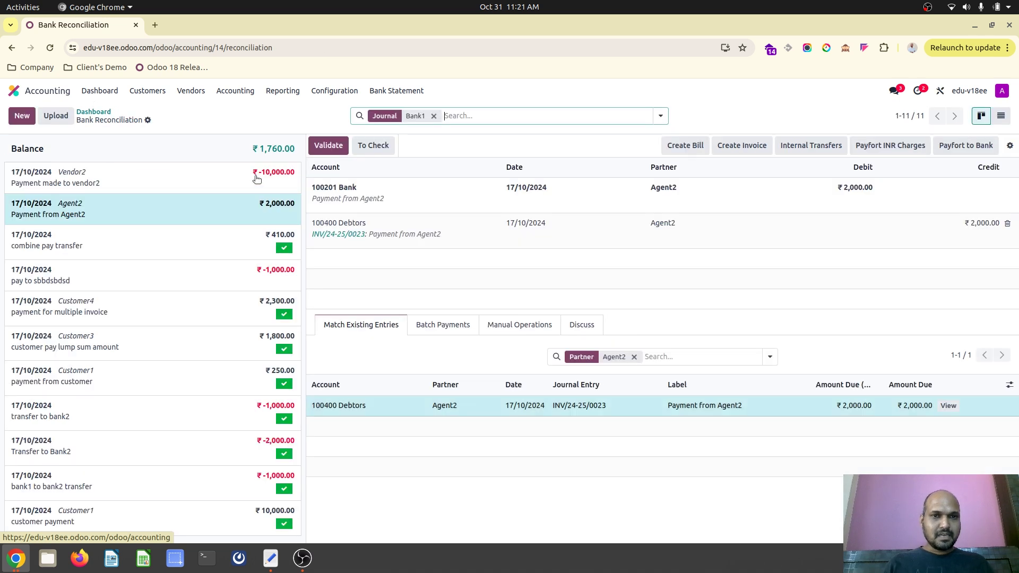
- Validate Agent2's ₹2,000.00 line and generate a draft ₹10,000.00 bill from Vendor2's line
{"action": "left_click", "coordinate": [321, 148]}
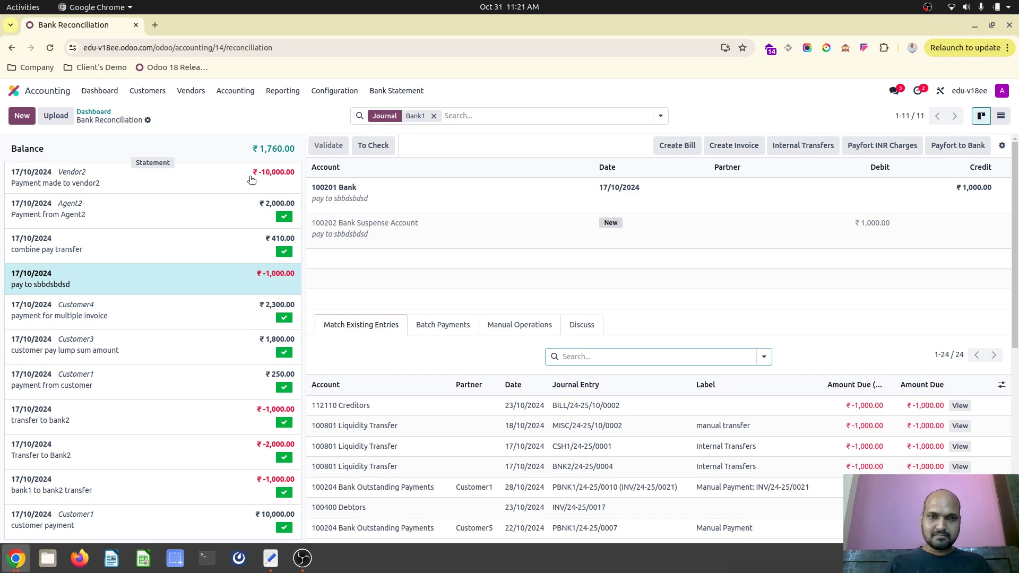
{"action": "left_click", "coordinate": [251, 180]}
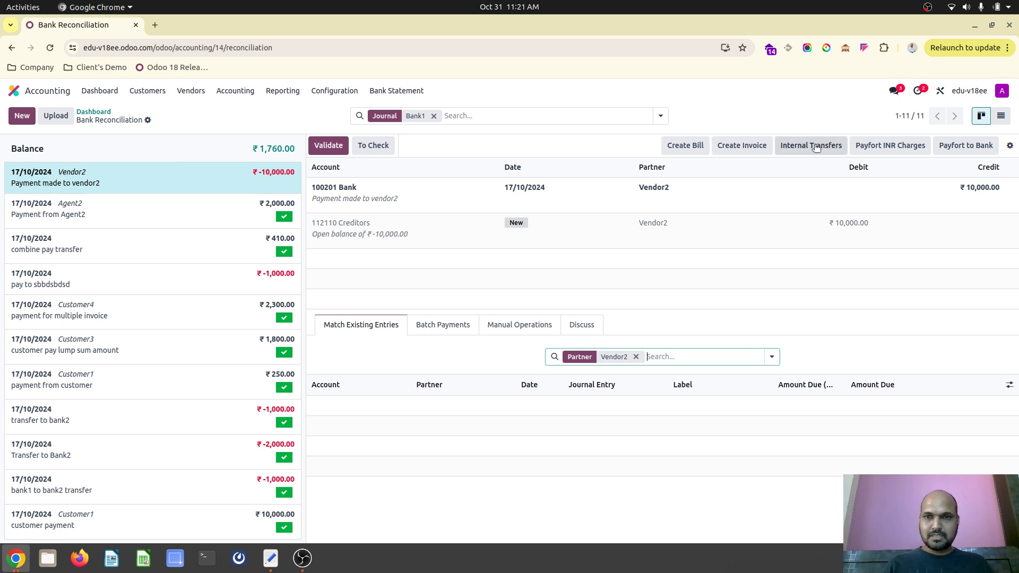
{"action": "left_click", "coordinate": [686, 147]}
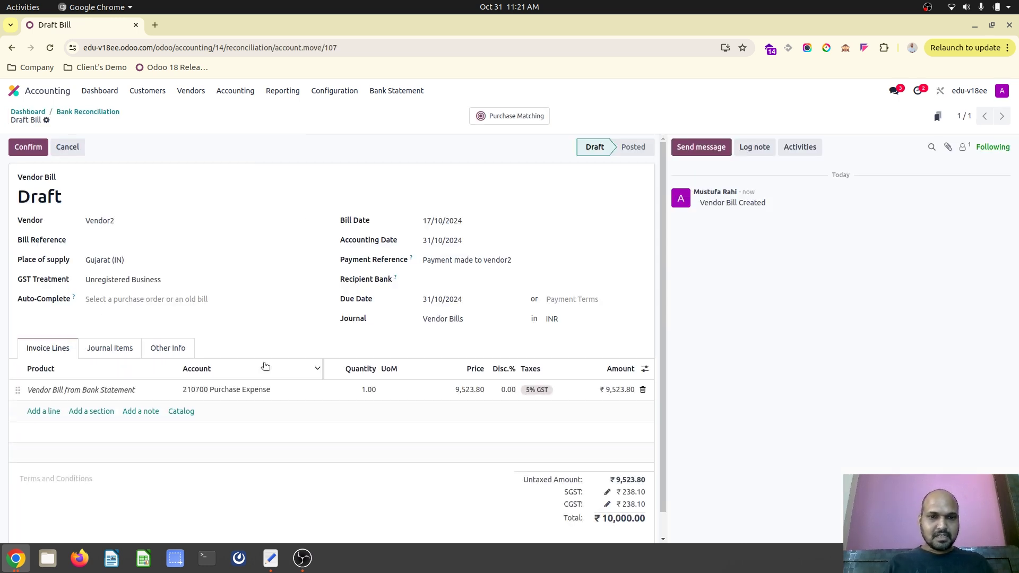
- Confirm bill BILL/24-25/10/0004 and validate it against Vendor2's ₹-10,000.00 statement line
{"action": "left_click", "coordinate": [40, 153]}
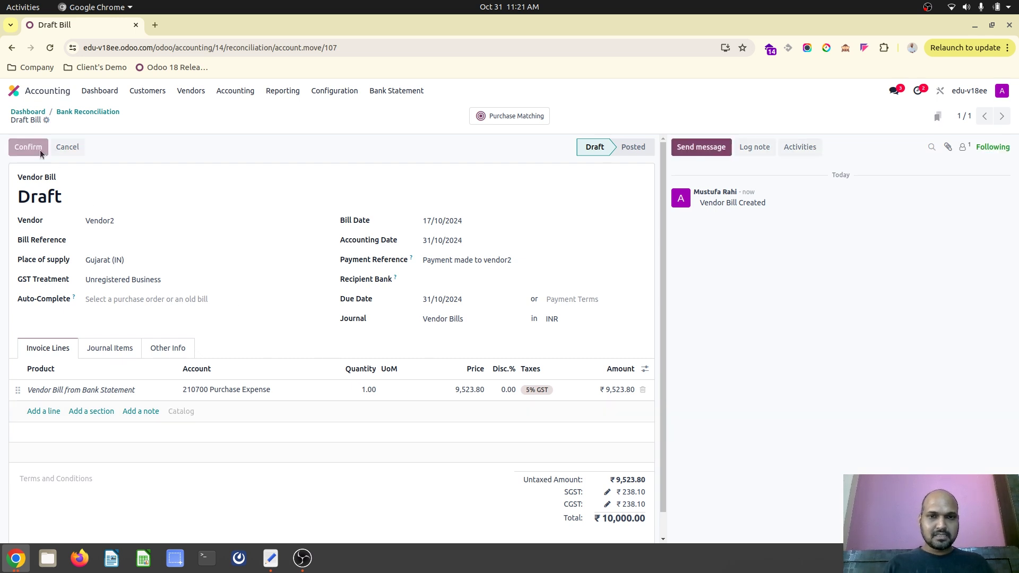
{"action": "left_click", "coordinate": [81, 112]}
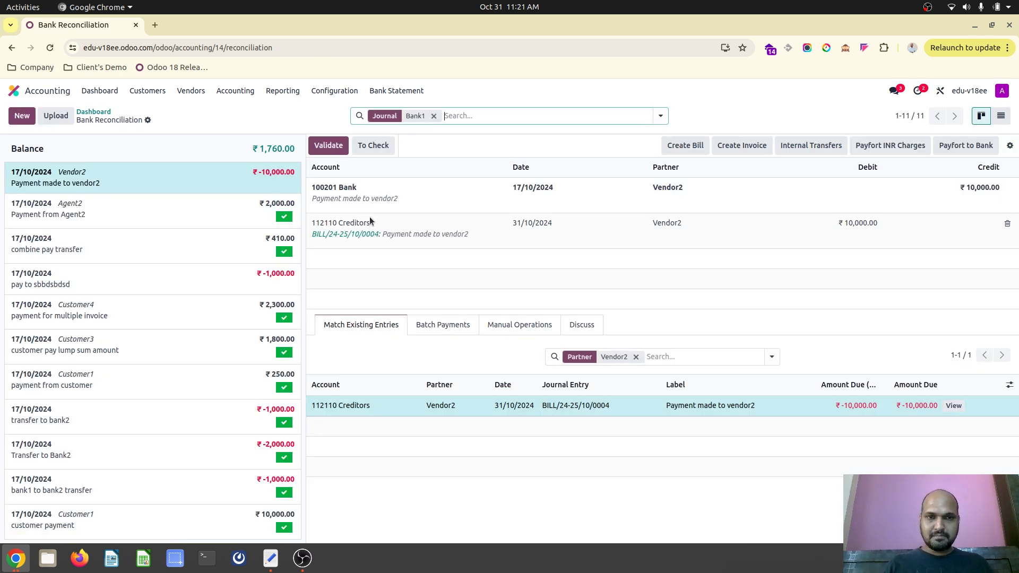
{"action": "left_click", "coordinate": [339, 152]}
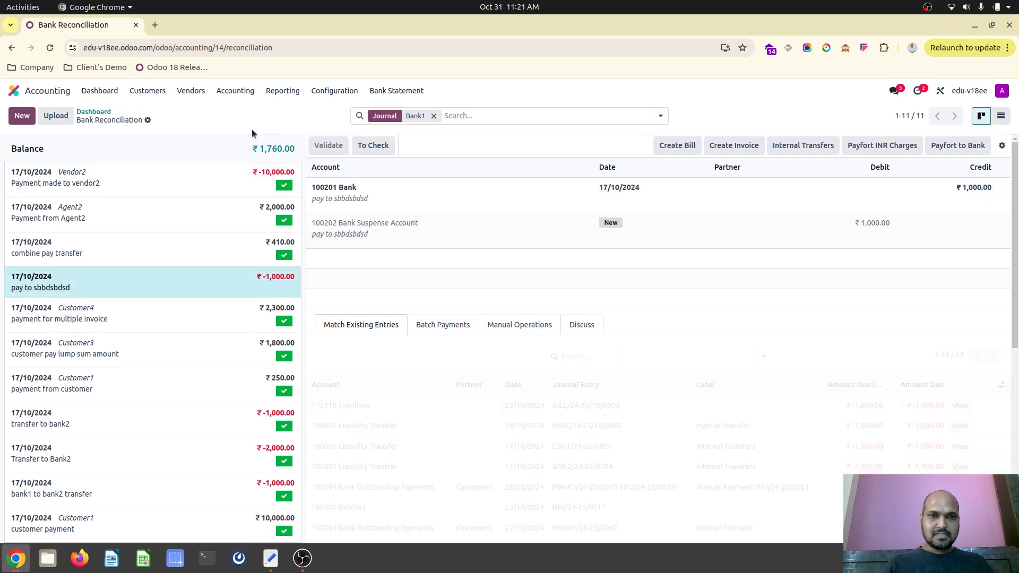
- Open the customer invoices list and remove the Invoices filter
{"action": "left_click", "coordinate": [154, 93]}
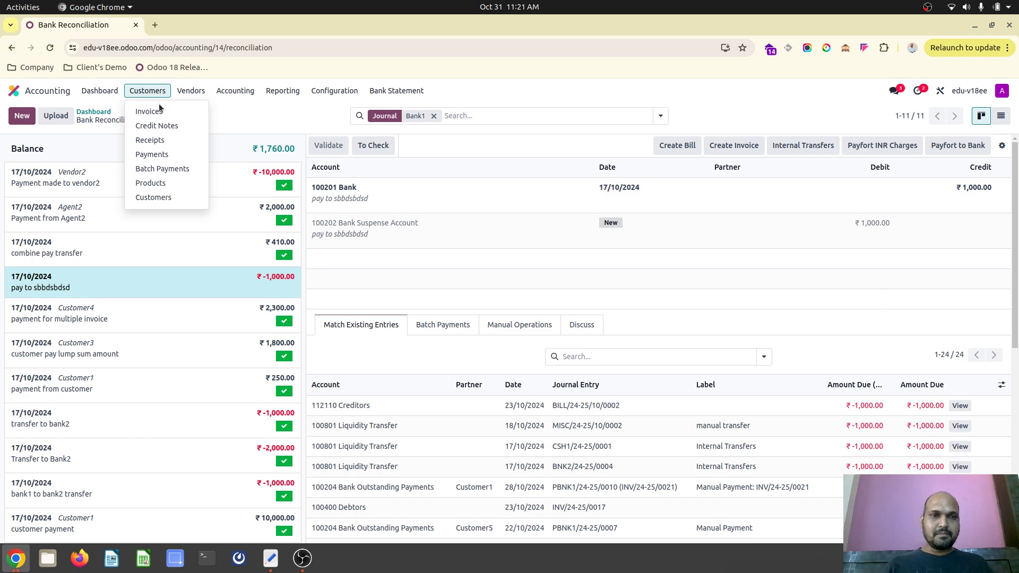
{"action": "left_click", "coordinate": [160, 109]}
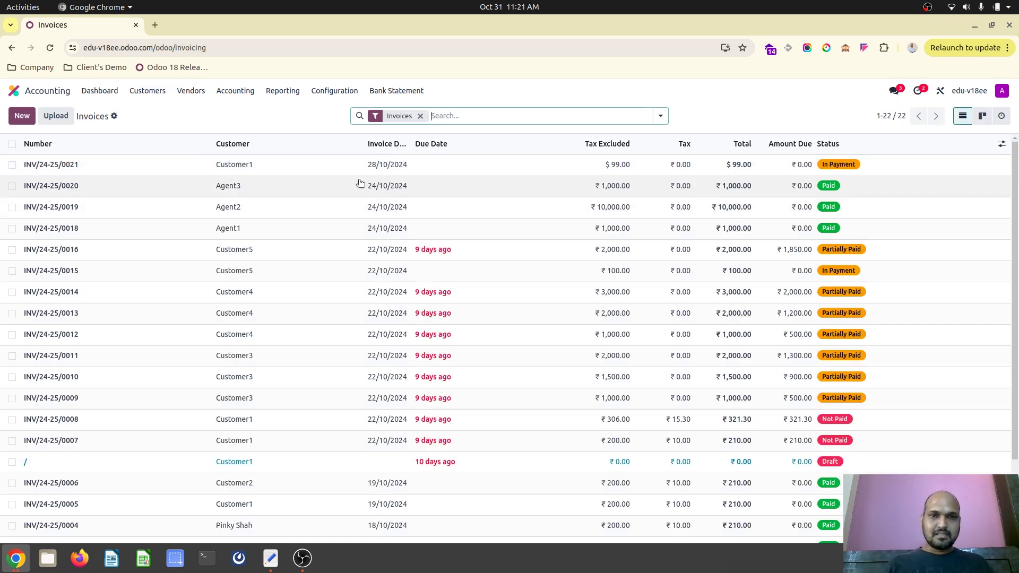
{"action": "left_click", "coordinate": [420, 116]}
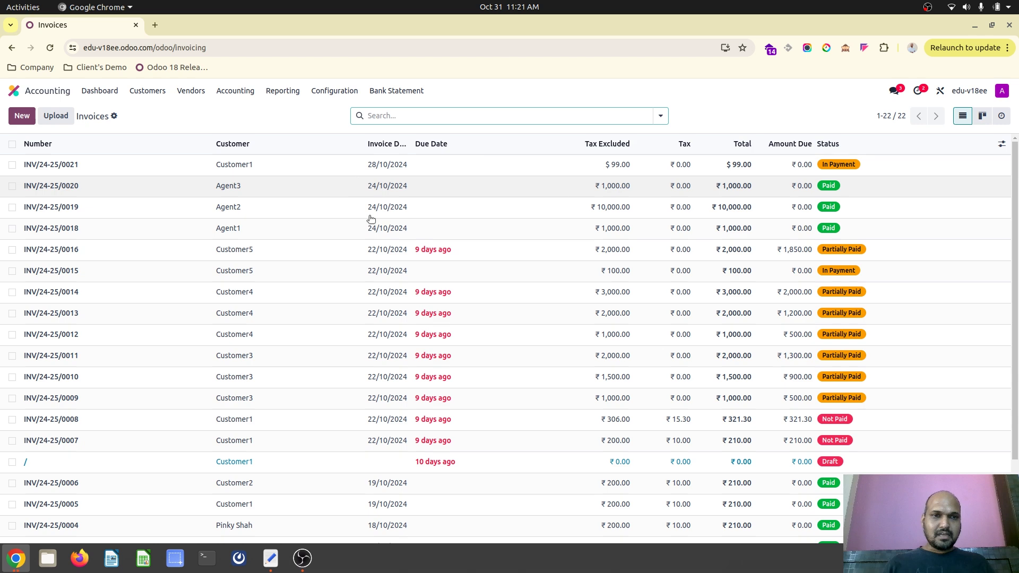
{"action": "scroll", "coordinate": [374, 287], "scroll_direction": "down", "scroll_amount": 5}
{"action": "scroll", "coordinate": [379, 355], "scroll_direction": "up", "scroll_amount": 5}
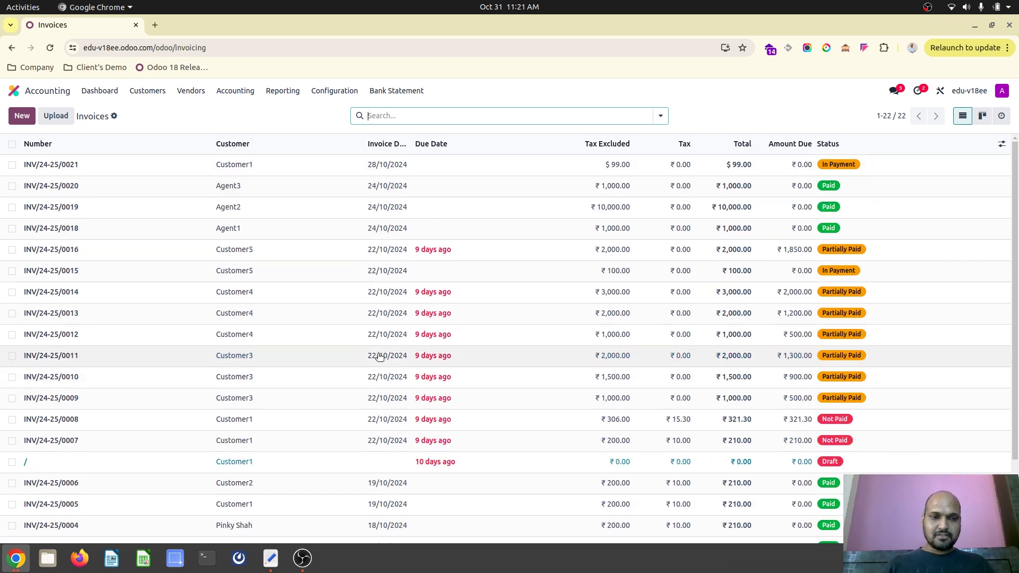
- Review invoices INV/24-25/0021, 0020 and 0016, returning to the list after each
{"action": "left_click", "coordinate": [213, 166]}
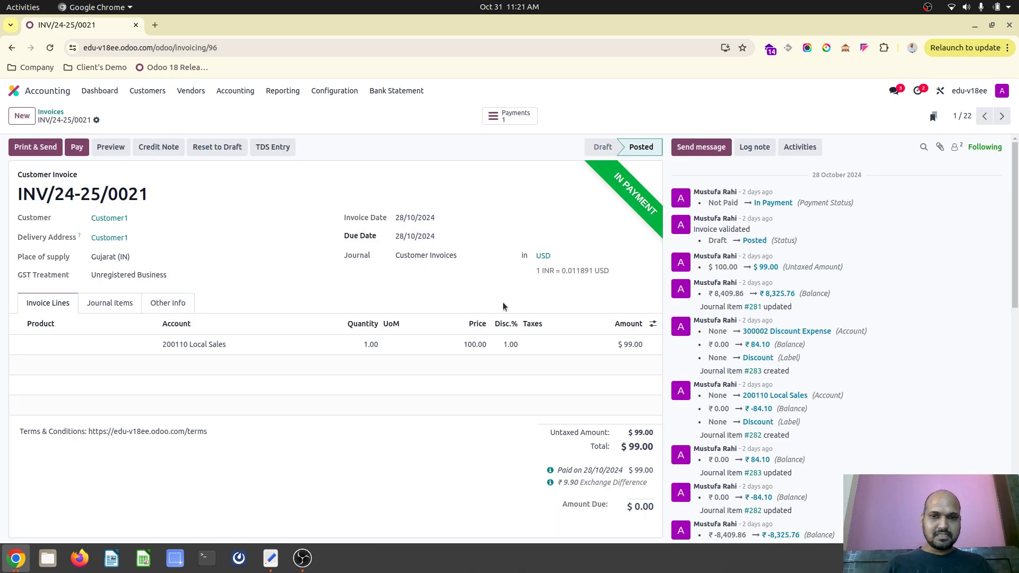
{"action": "left_click", "coordinate": [51, 111]}
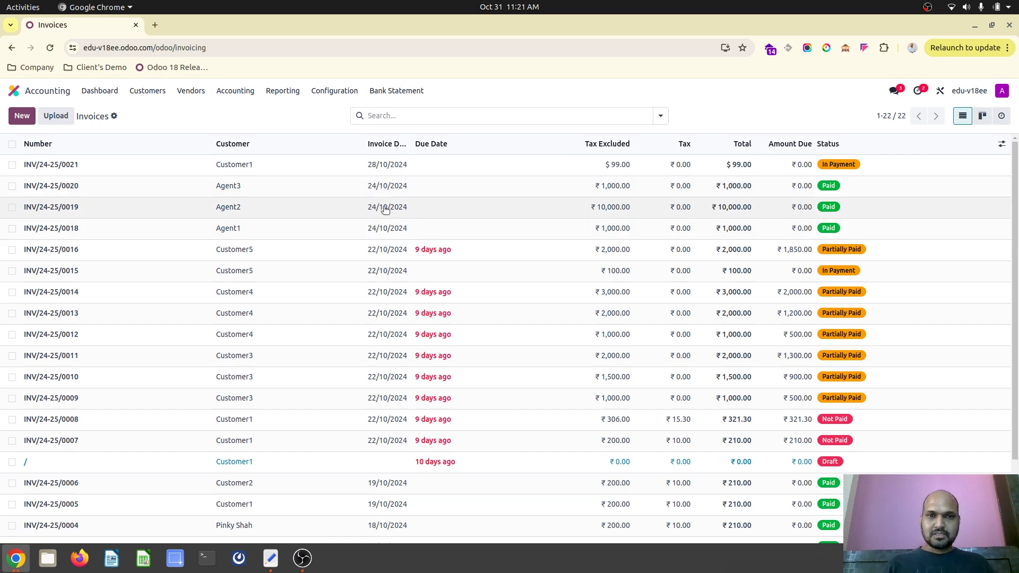
{"action": "left_click", "coordinate": [365, 185]}
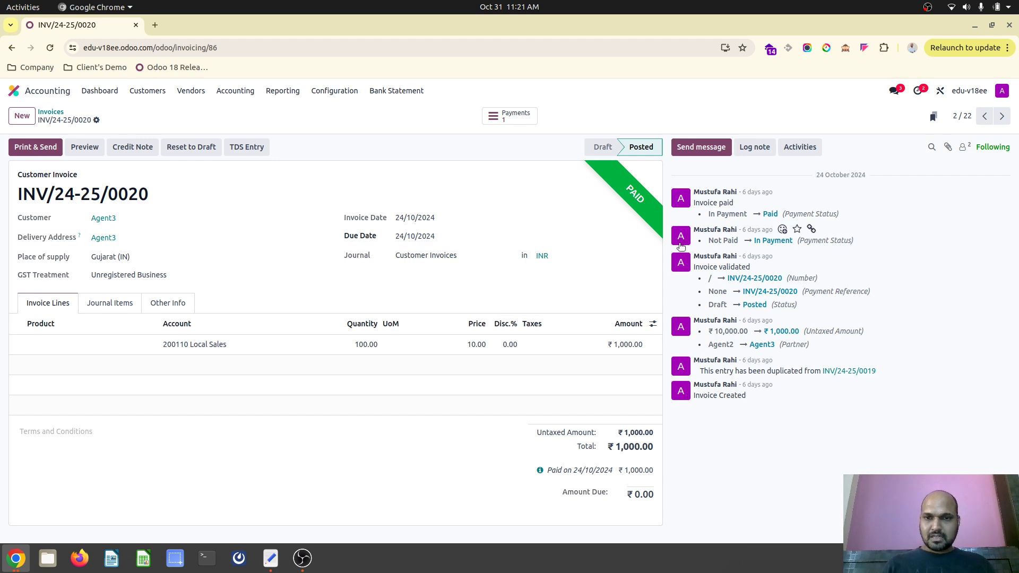
{"action": "left_click", "coordinate": [51, 112]}
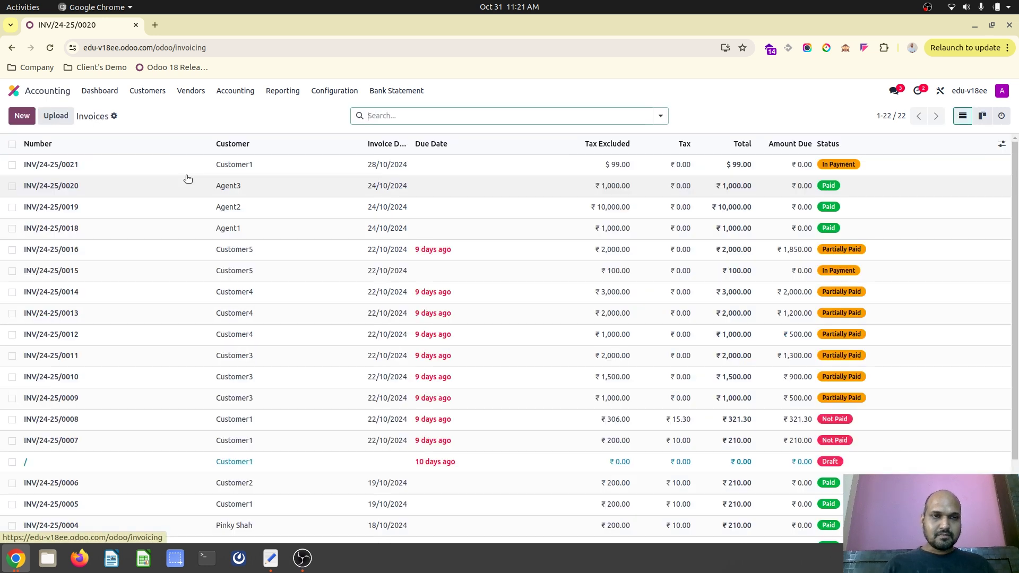
{"action": "left_click", "coordinate": [594, 255]}
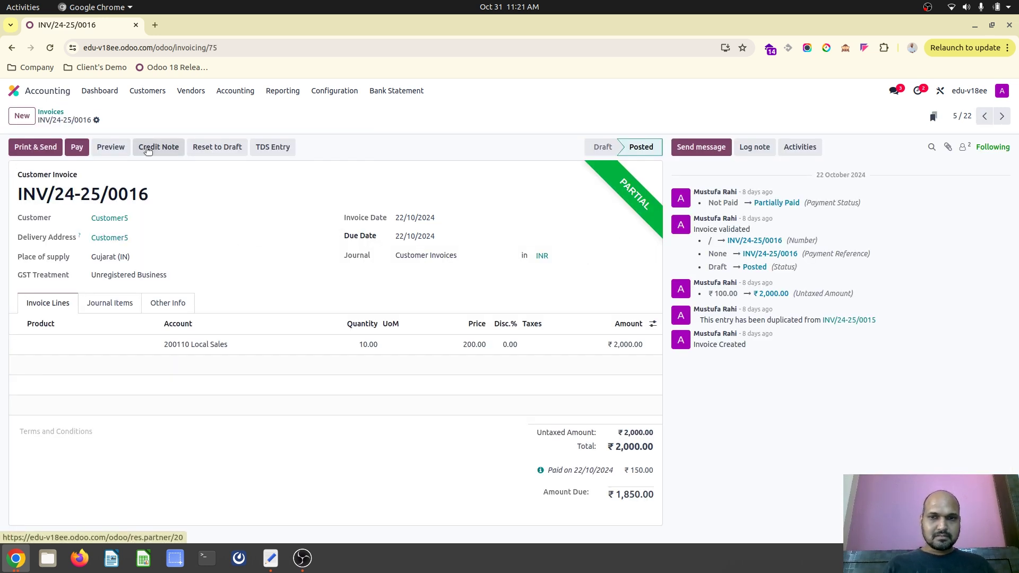
{"action": "left_click", "coordinate": [52, 112]}
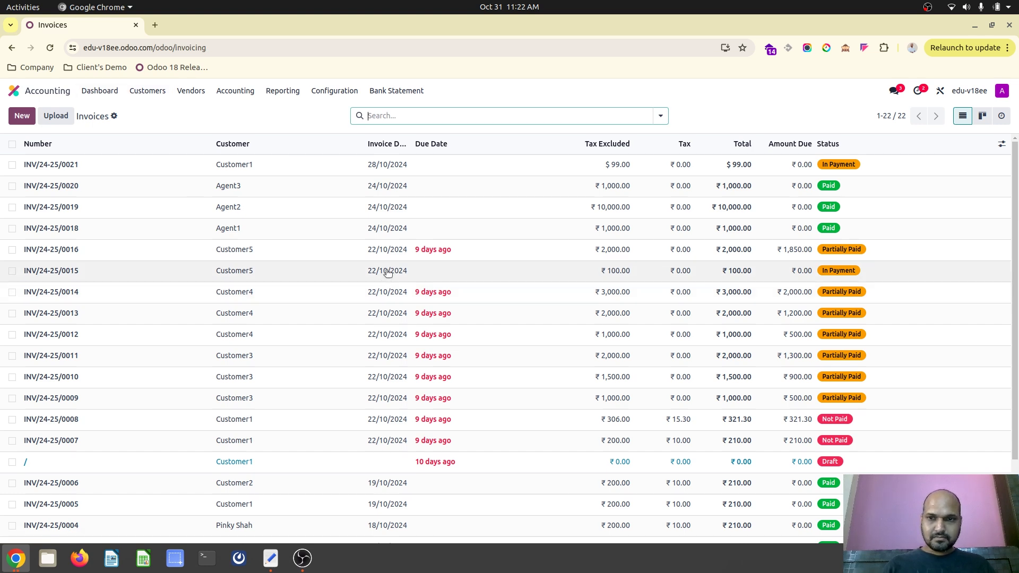
{"action": "scroll", "coordinate": [483, 328], "scroll_direction": "down", "scroll_amount": 3}
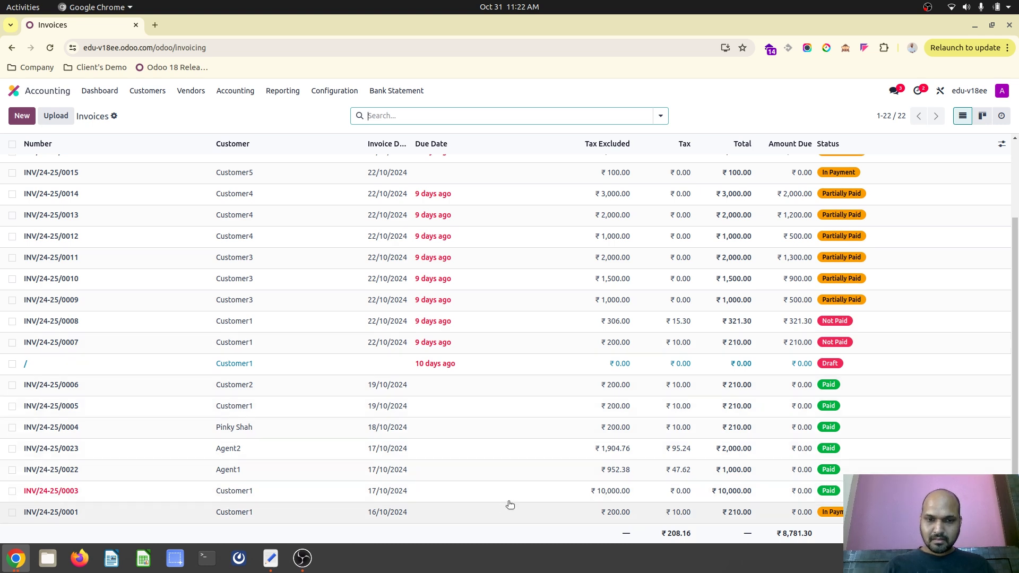
{"action": "scroll", "coordinate": [371, 196], "scroll_direction": "up", "scroll_amount": 3}
{"action": "left_click", "coordinate": [188, 90]}
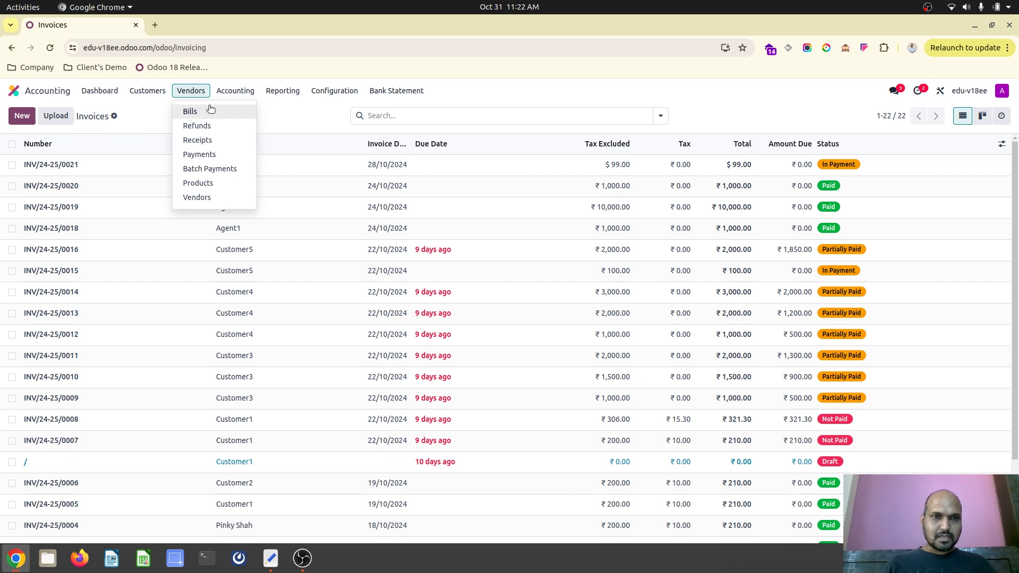
{"action": "left_click", "coordinate": [209, 106]}
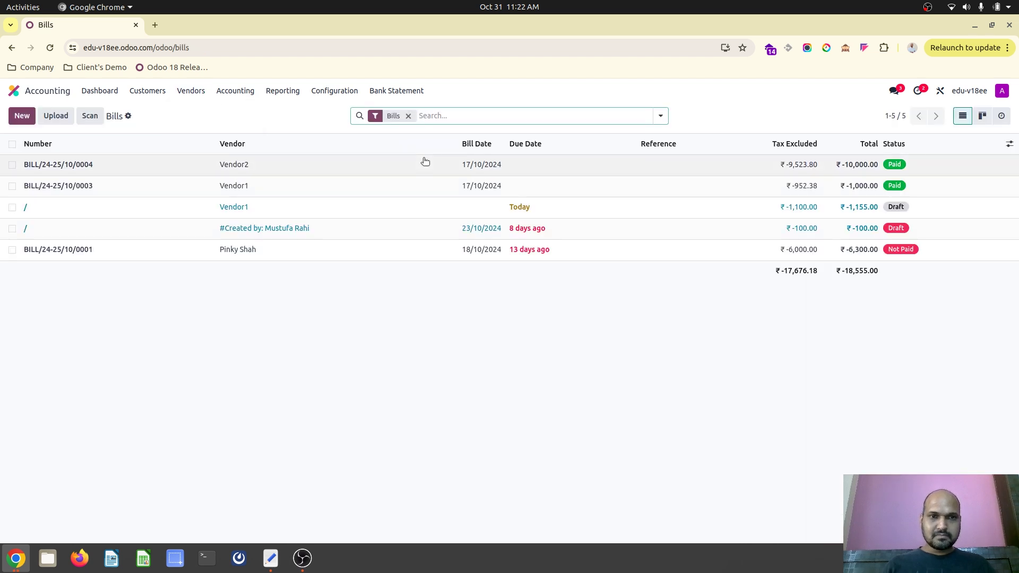
{"action": "left_click", "coordinate": [431, 169]}
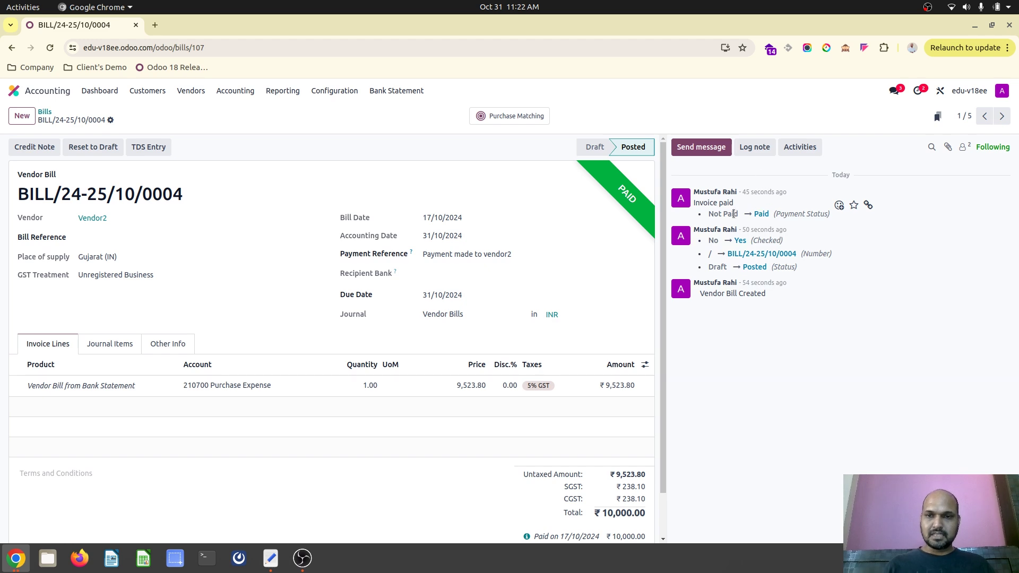
{"action": "left_click", "coordinate": [45, 111]}
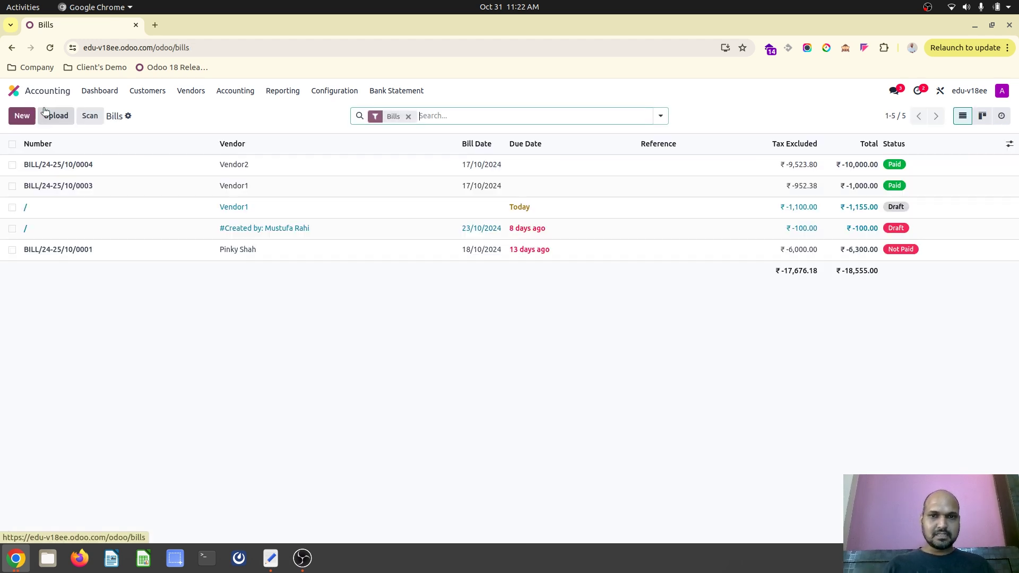
{"action": "left_click", "coordinate": [147, 91]}
{"action": "left_click", "coordinate": [150, 107]}
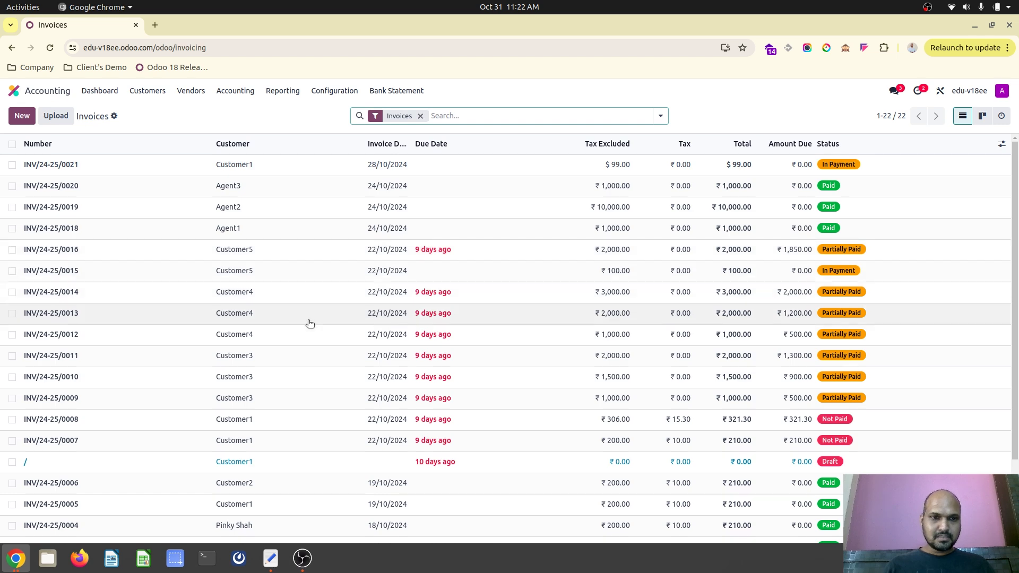
{"action": "scroll", "coordinate": [310, 324], "scroll_direction": "down", "scroll_amount": 4}
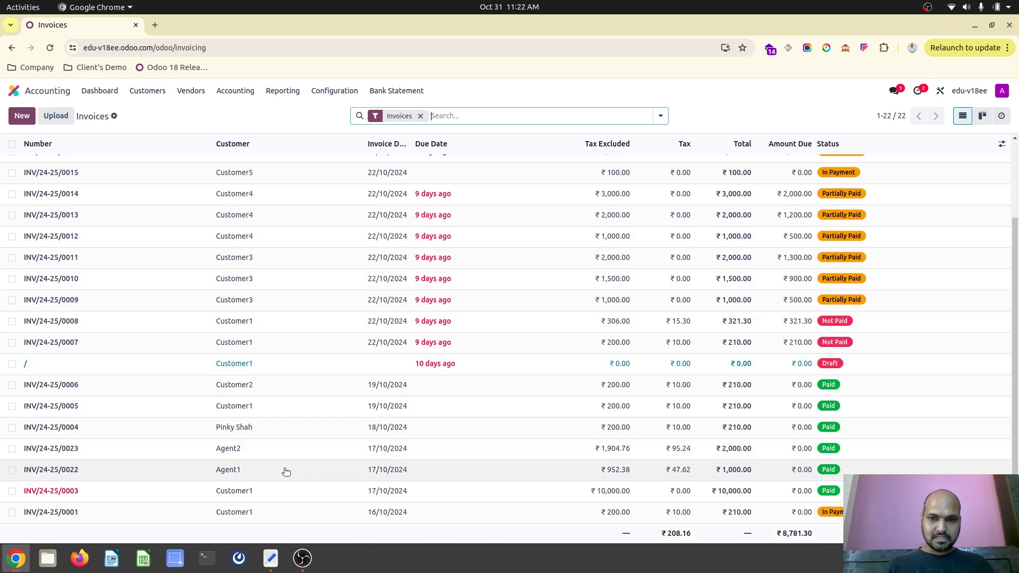
{"action": "left_click", "coordinate": [298, 448]}
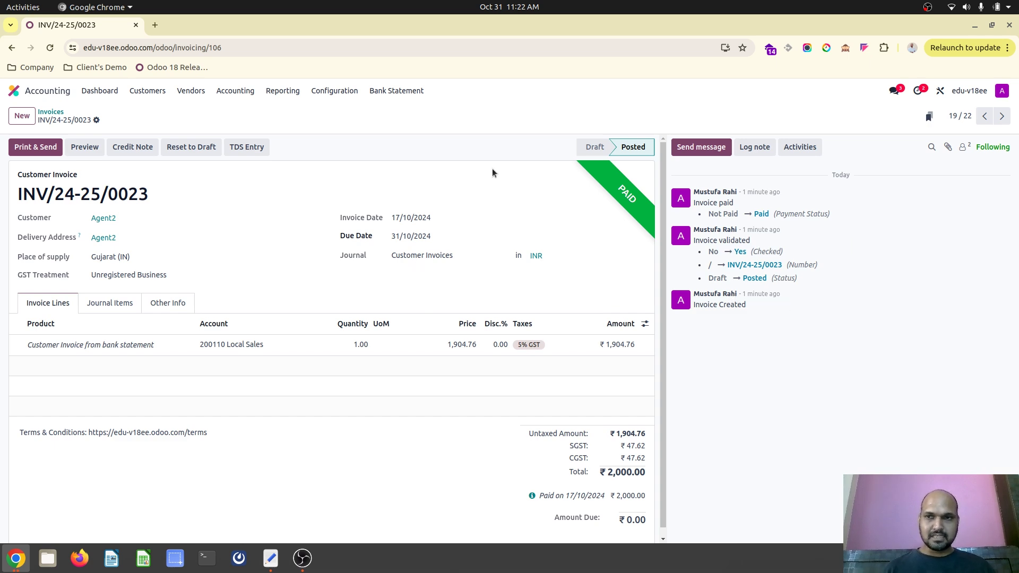
{"action": "left_click", "coordinate": [50, 112]}
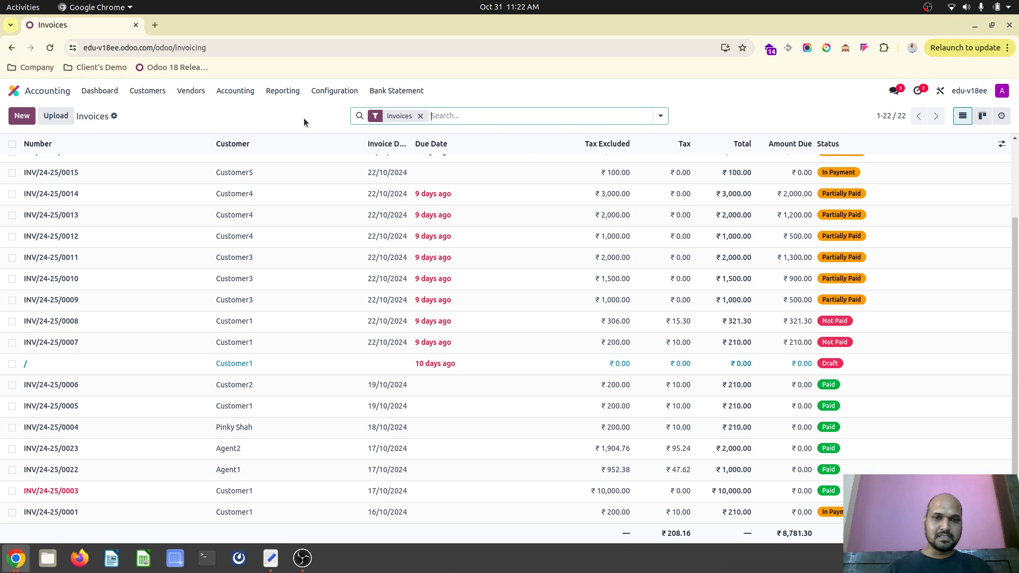
{"action": "scroll", "coordinate": [375, 291], "scroll_direction": "up", "scroll_amount": 3}
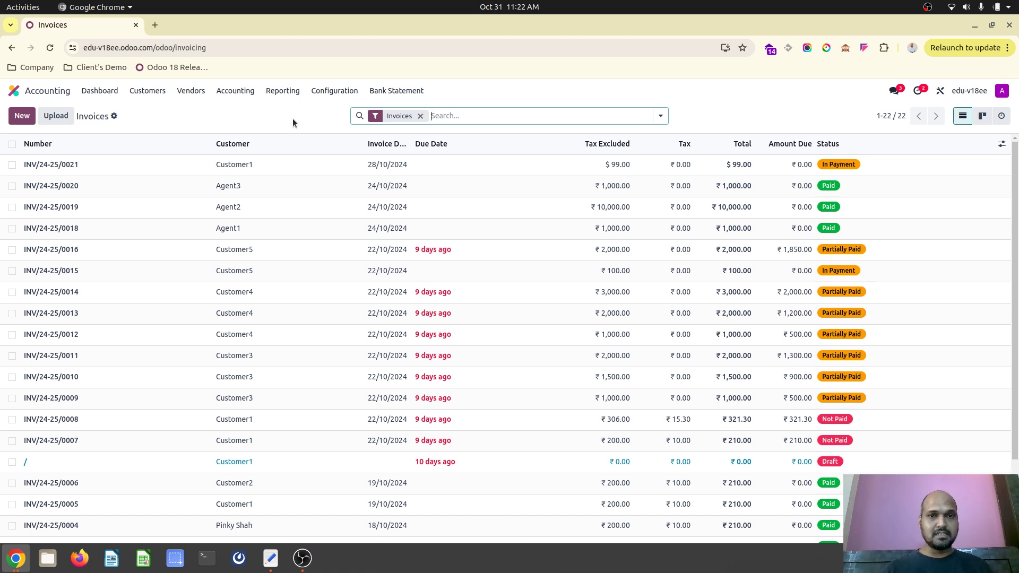
- Go to Configuration > Reconciliation Models to list all seven models
{"action": "left_click", "coordinate": [346, 93]}
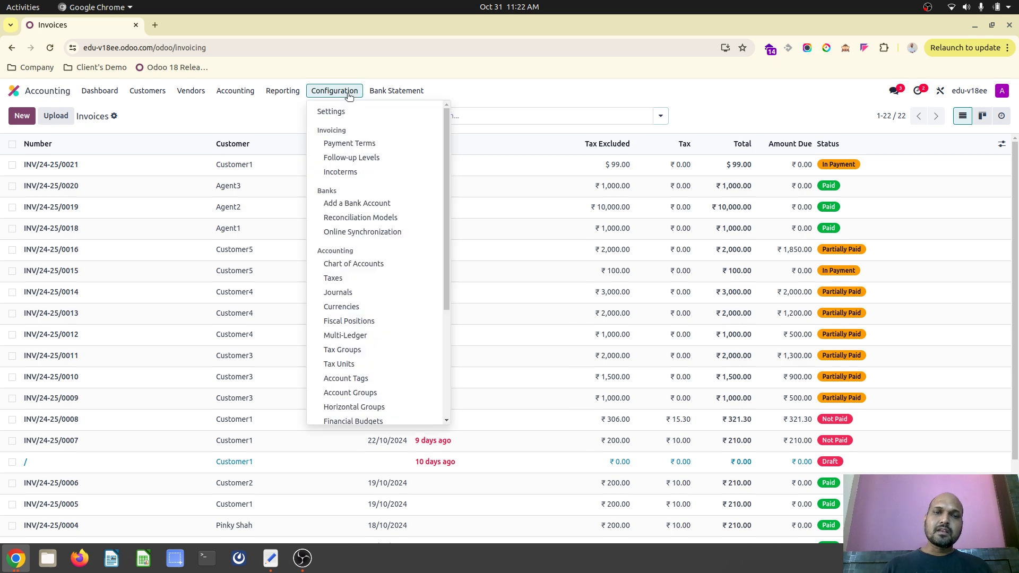
{"action": "left_click", "coordinate": [362, 217]}
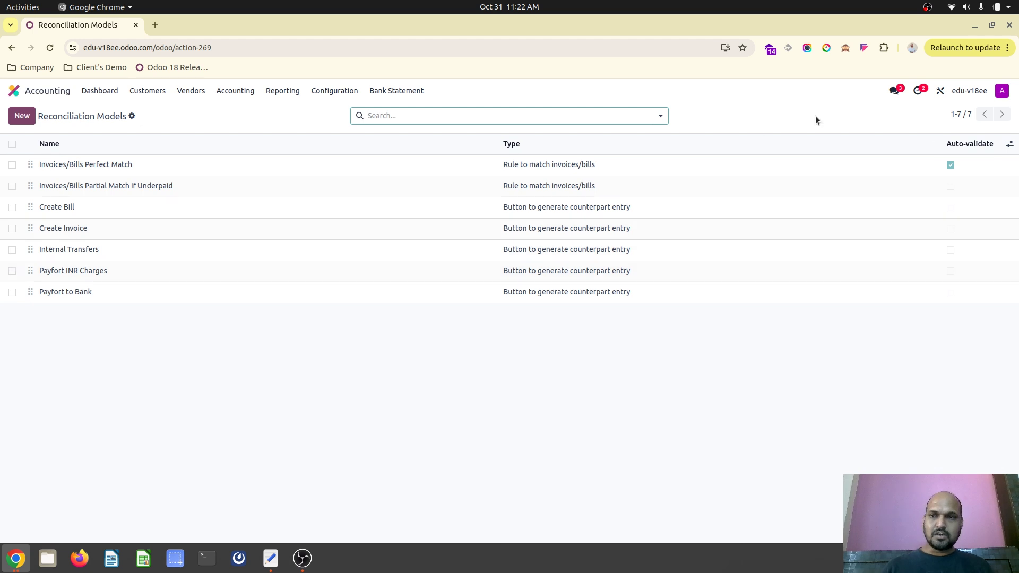